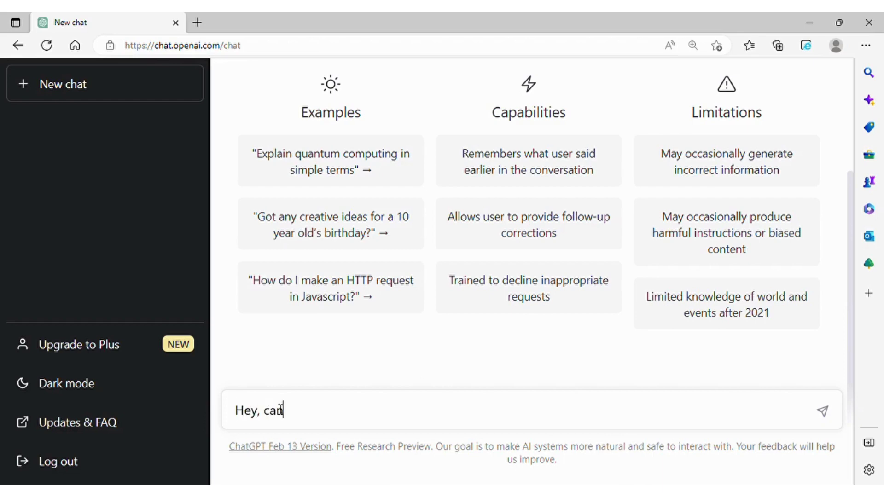
- Send 'can you solve maths?' and then 'cool, help me solve this issue' to ChatGPT
text(maths?)
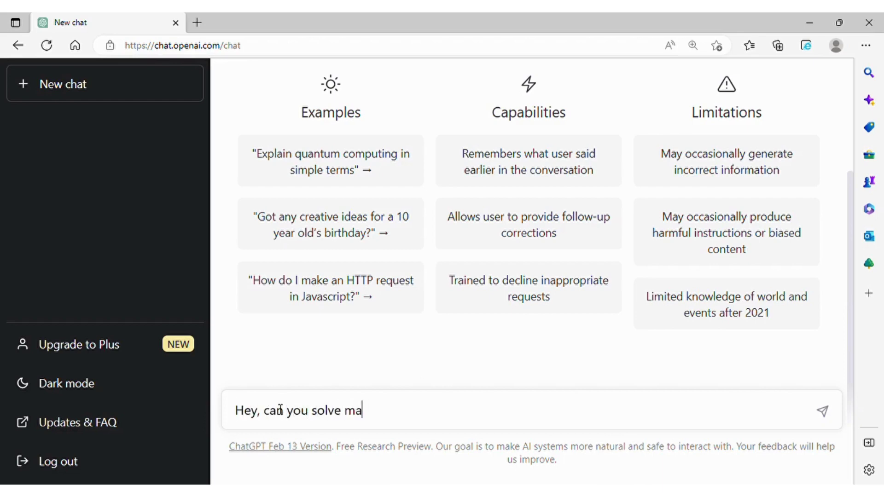
key(Return)
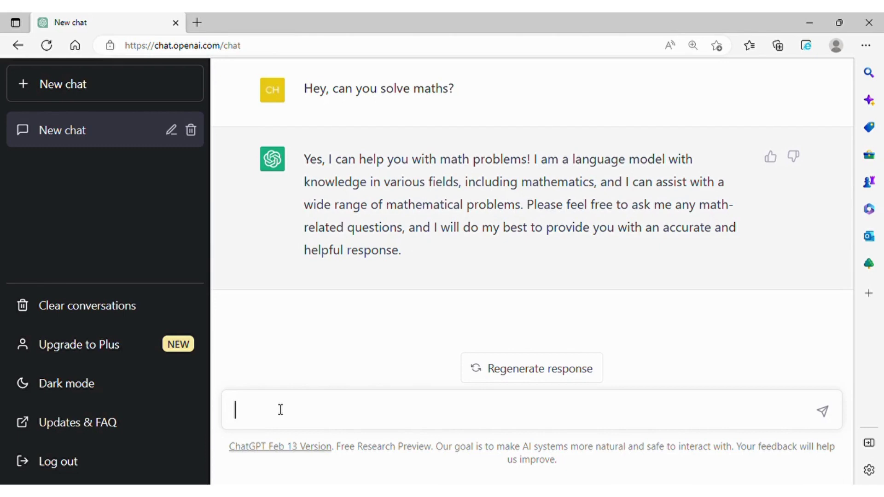
text(c)
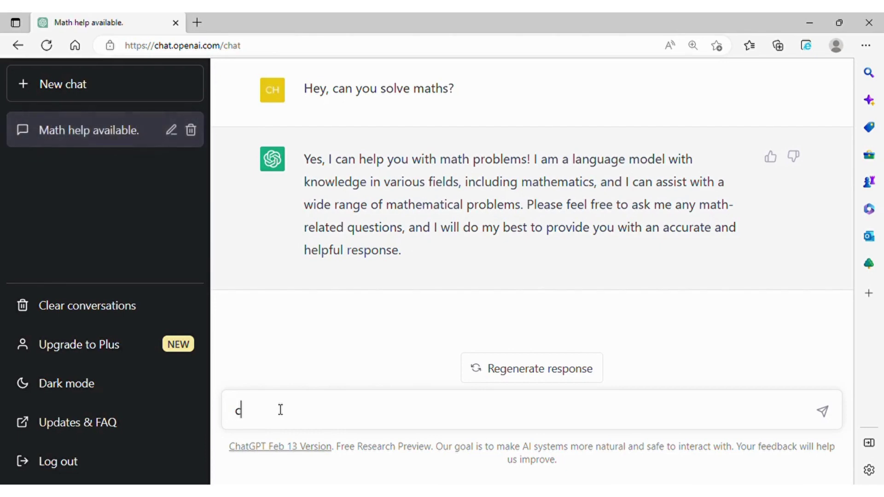
text(ool, help me solve thi)
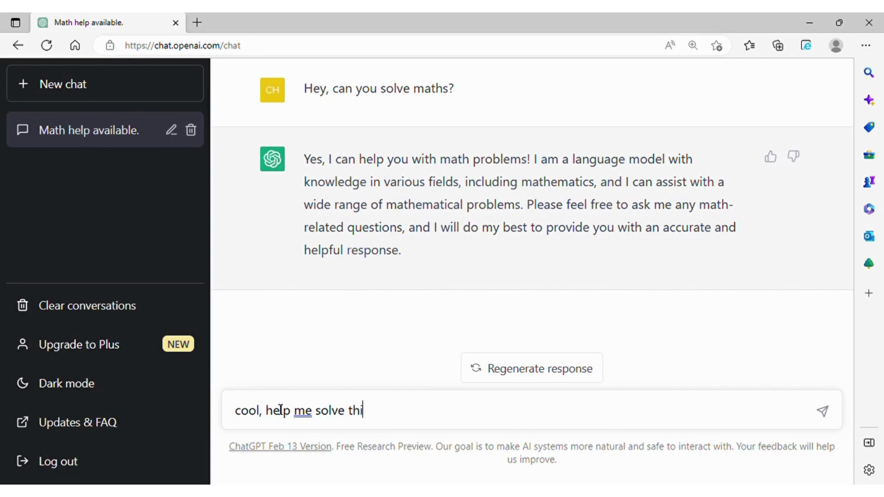
text(s issue)
key(Return)
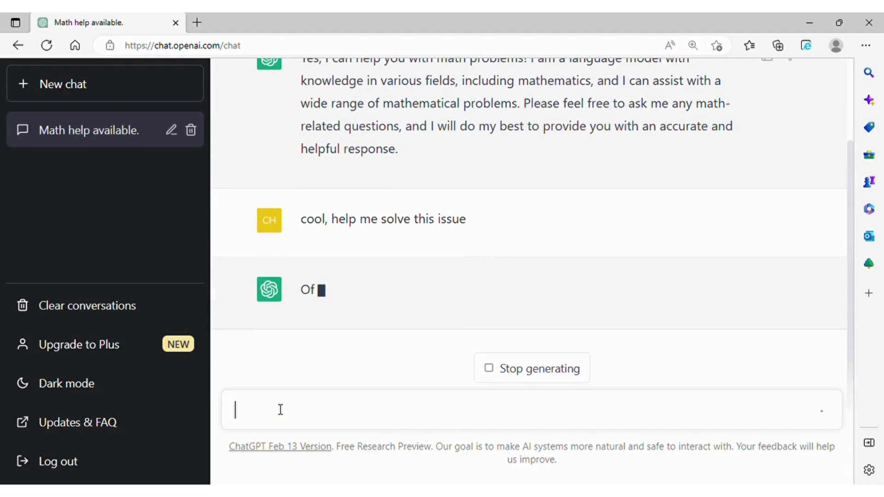
- Enter the problem 'given 1/x^3-1/x^2-1/x-1=0, calculate x^3+x^2+x+1' in the message box
text(given 1/x^3)
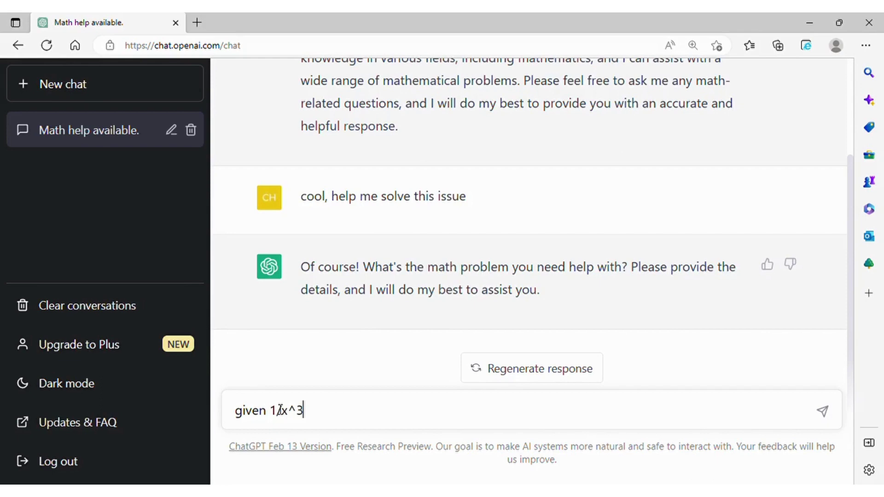
text(-1/x^2-1/x-1)
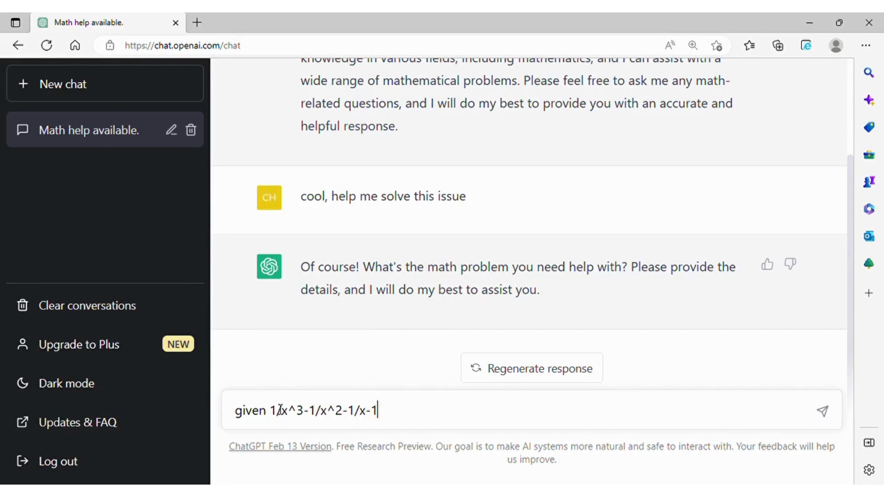
text(=0, calculate)
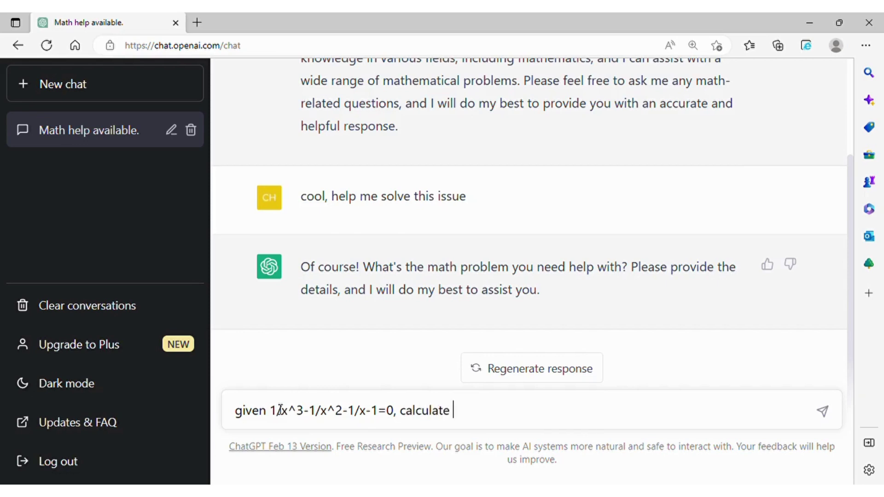
text( x^3+x^2+x+1)
- Send the algebra problem and let ChatGPT generate its full step-by-step solution
key(Return)
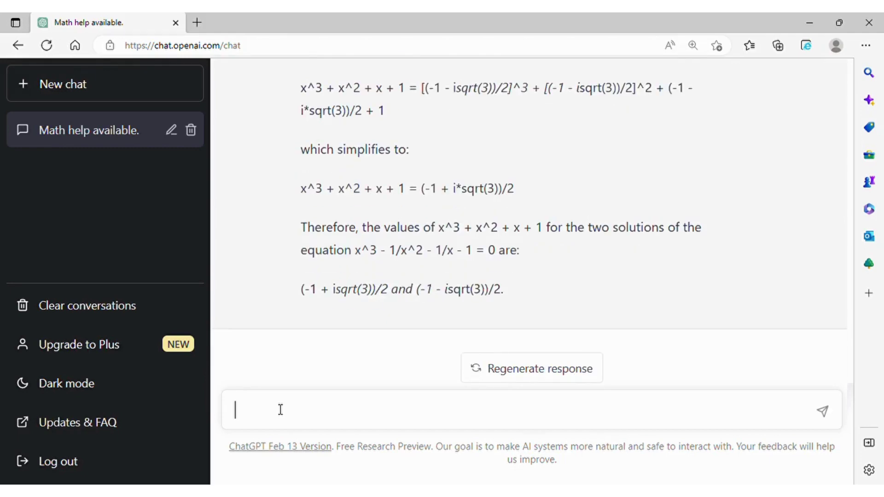
- Copy the x^3 + x^2 + x + 1 = (x^3 - 1) + (x^2 + x + 1) = 0 line from the answer
scroll(435, 222, up, 10)
triple_click(435, 235)
key(ctrl+c)
scroll(374, 278, down, 15)
- Send 'I'm lost in your explanation. How did you arrive at this inclusion' with the pasted equation and '?'
text('m los)
text(t. in)
text( in you)
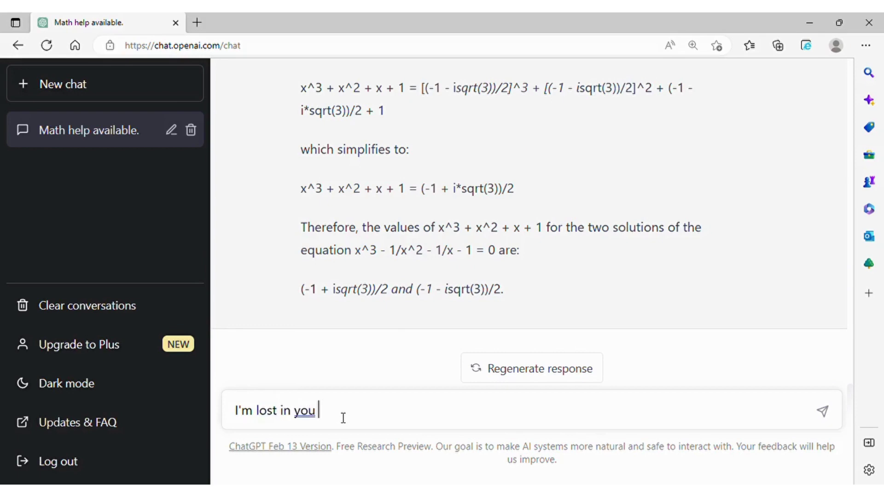
key(BackSpace)
text(r s)
key(BackSpace)
text(explanation)
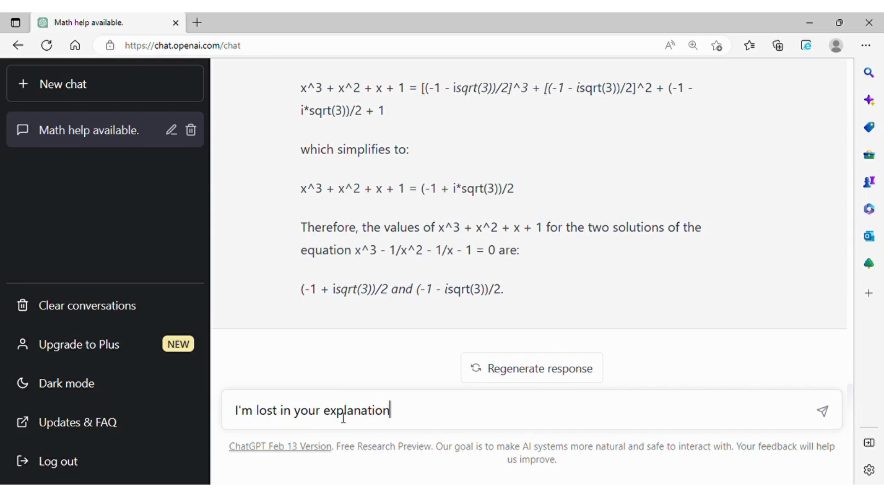
text(. How did you come u)
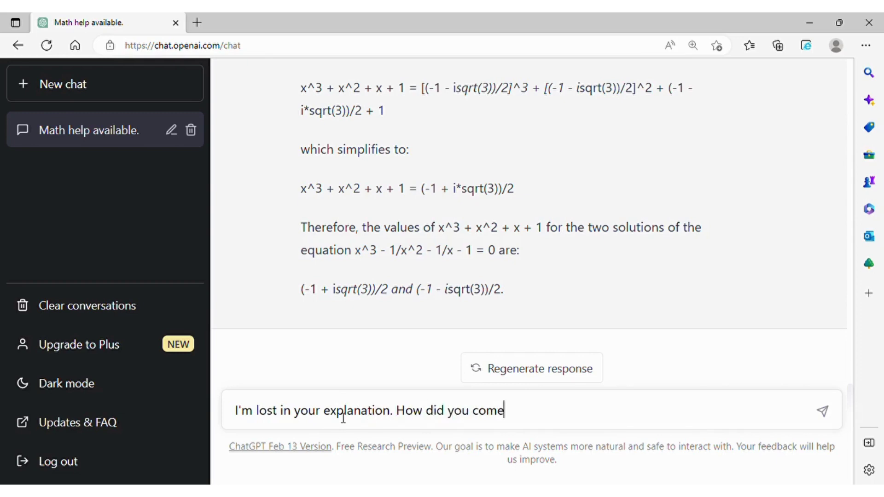
key(BackSpace)
key(BackSpace)
key(BackSpace)
key(BackSpace)
key(BackSpace)
key(BackSpace)
text(arrive a)
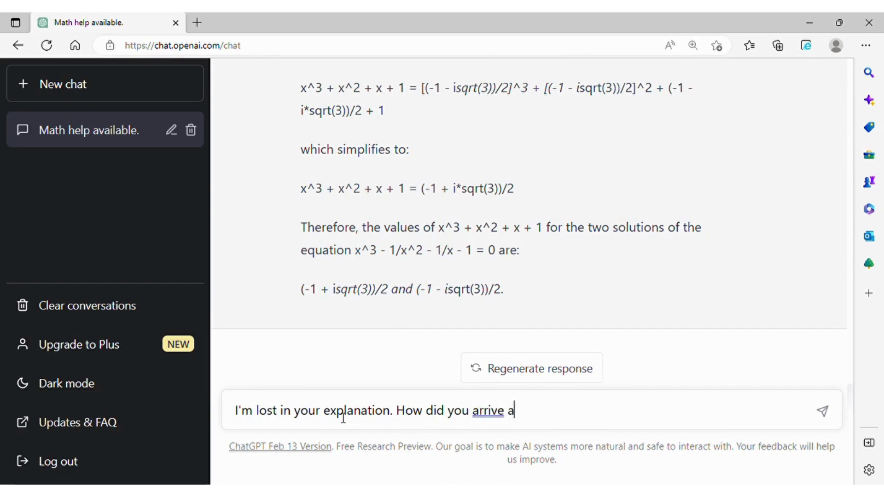
text(t this inclusion)
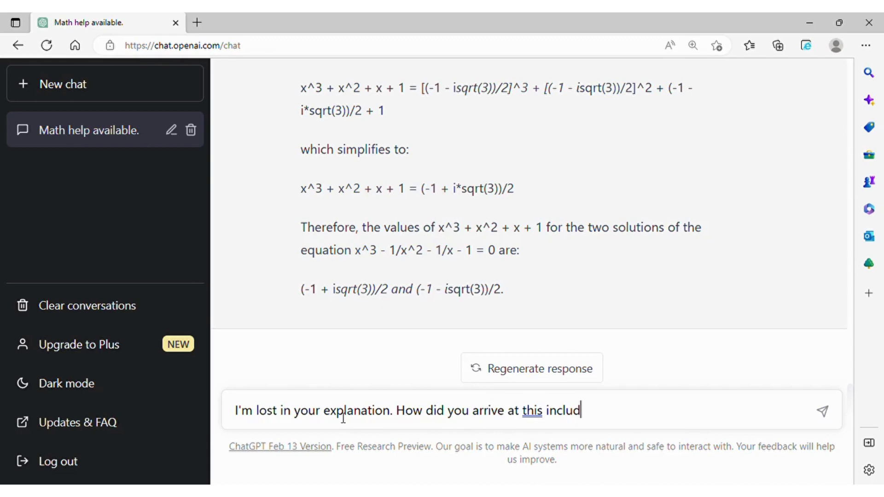
key(ctrl+v)
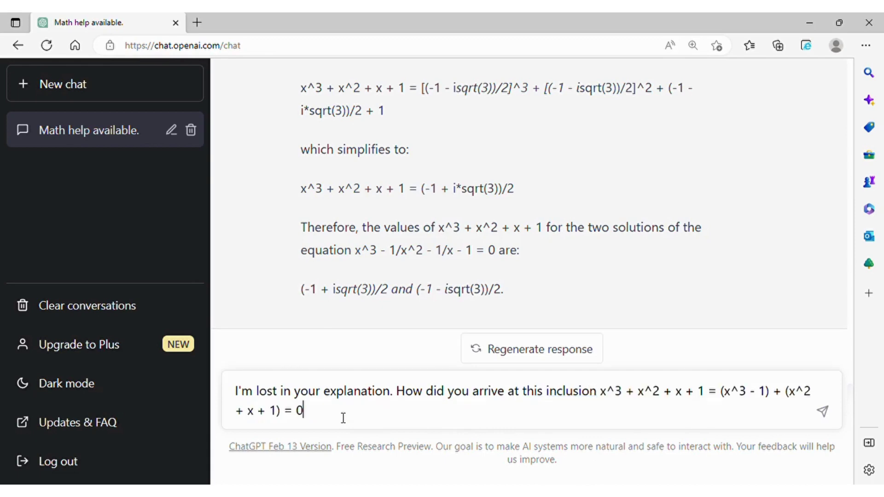
text(?)
key(Return)
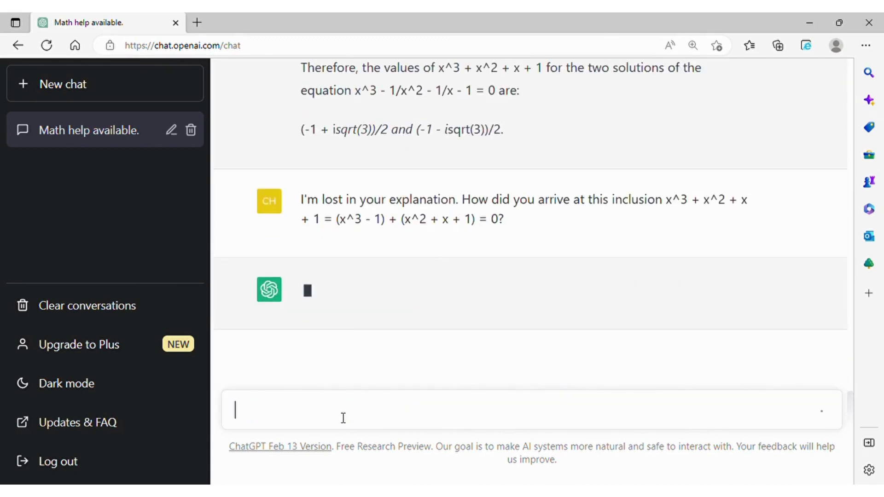